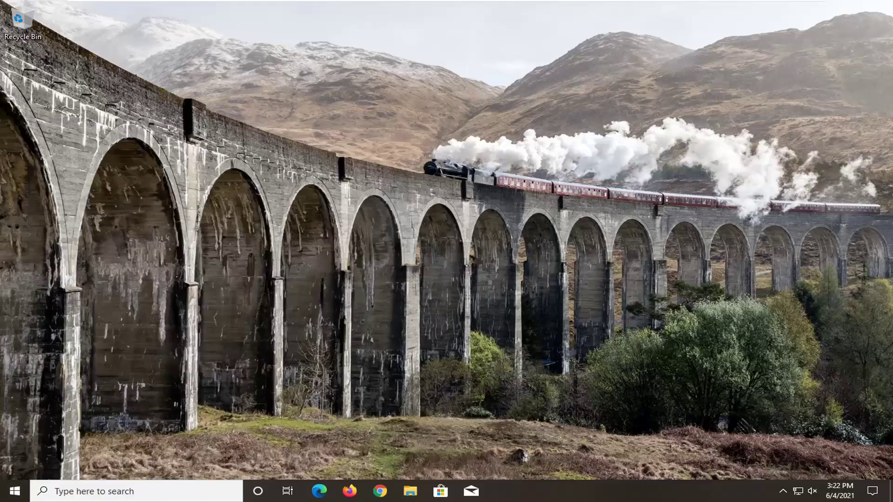
# Open the Virtual Memory settings from the advanced performance options in System Properties
pyautogui.moveTo(279, 120); pyautogui.dragTo(457, 86)
pyautogui.click(406, 101)
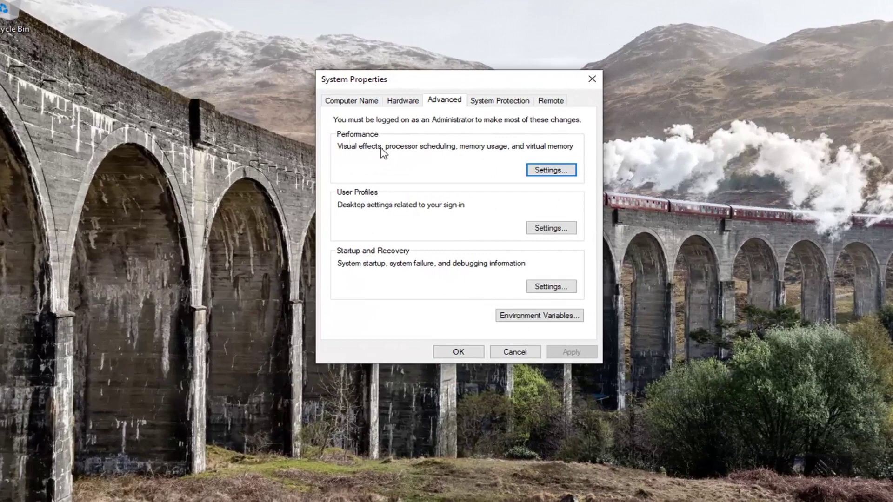
pyautogui.click(551, 171)
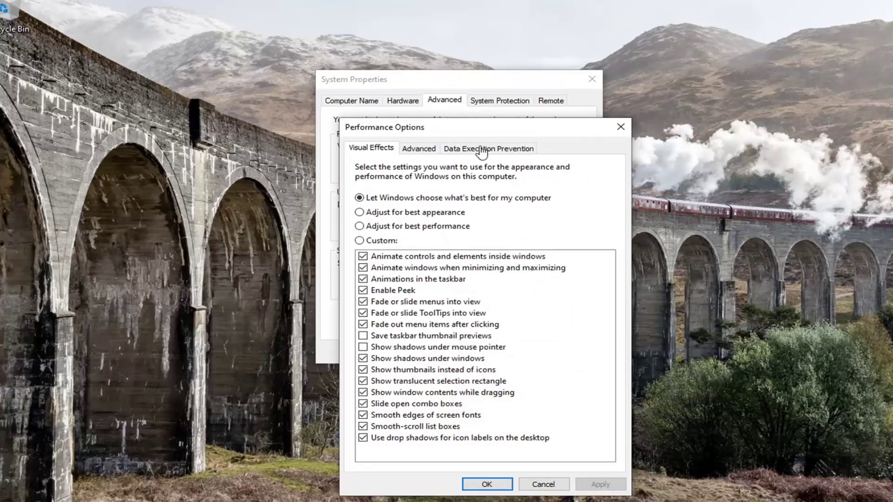
pyautogui.moveTo(450, 130); pyautogui.dragTo(429, 83)
pyautogui.click(399, 102)
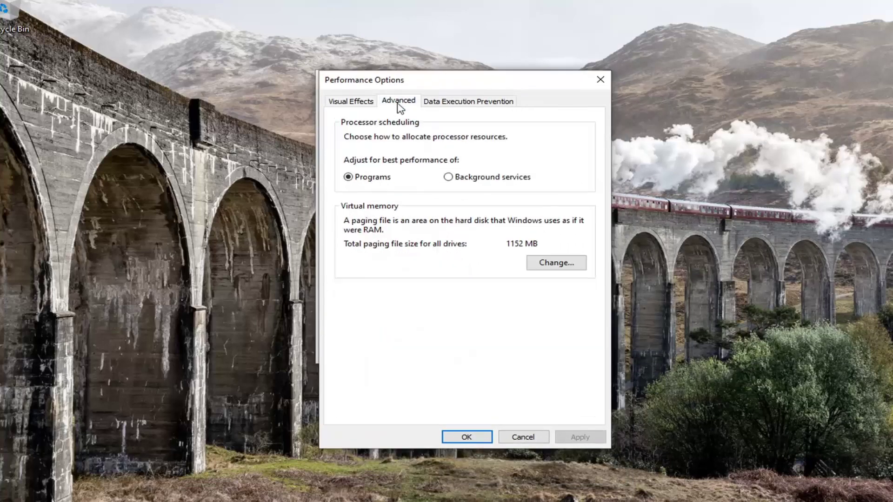
pyautogui.click(551, 264)
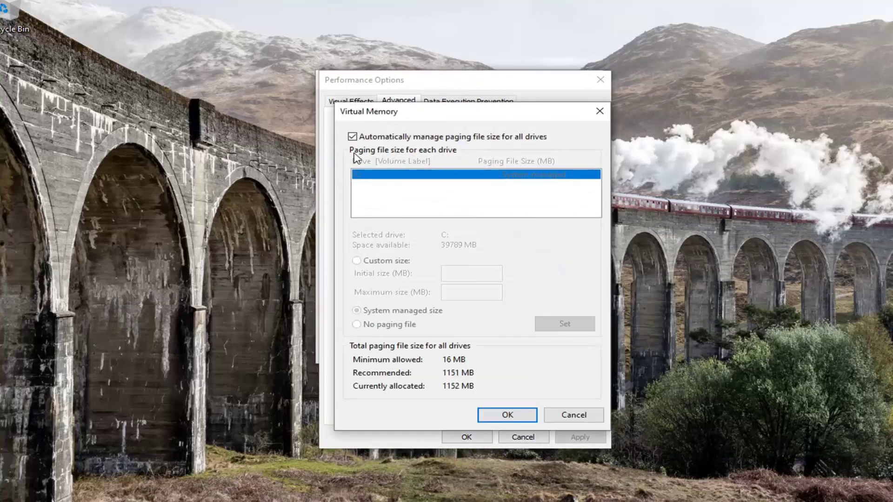
# Turn off automatic paging file management and set a custom size for drive C: of 400 MB initial and 3000 MB maximum
pyautogui.click(353, 137)
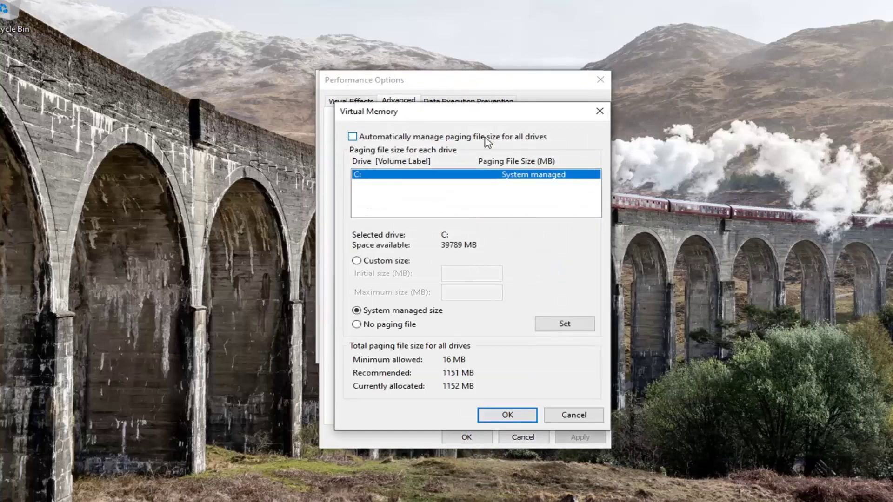
pyautogui.click(357, 261)
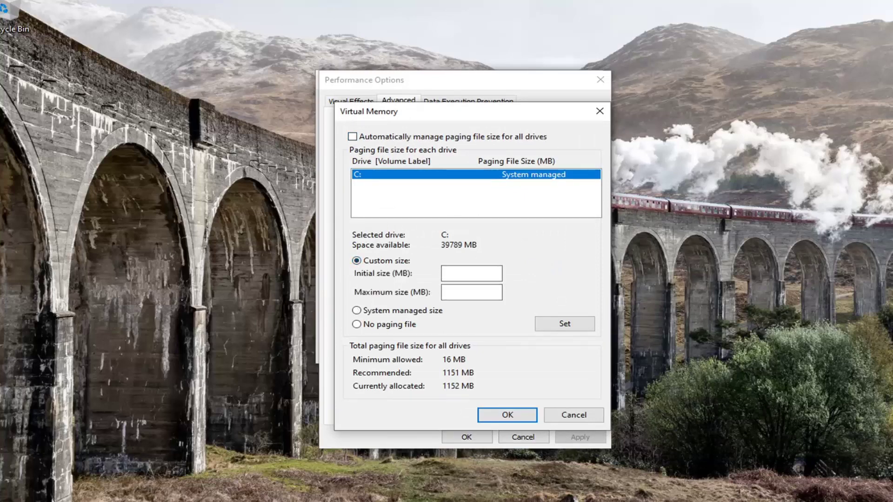
pyautogui.click(493, 273)
pyautogui.write('400')
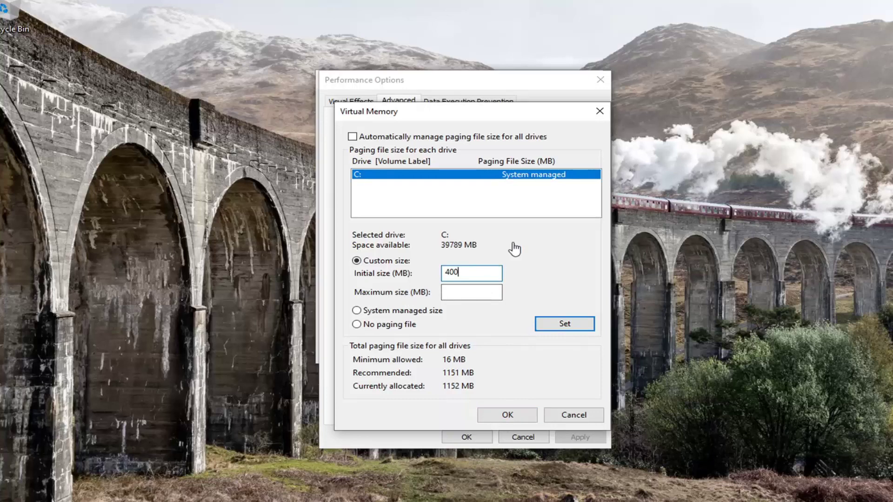
pyautogui.click(455, 292)
pyautogui.write('3000')
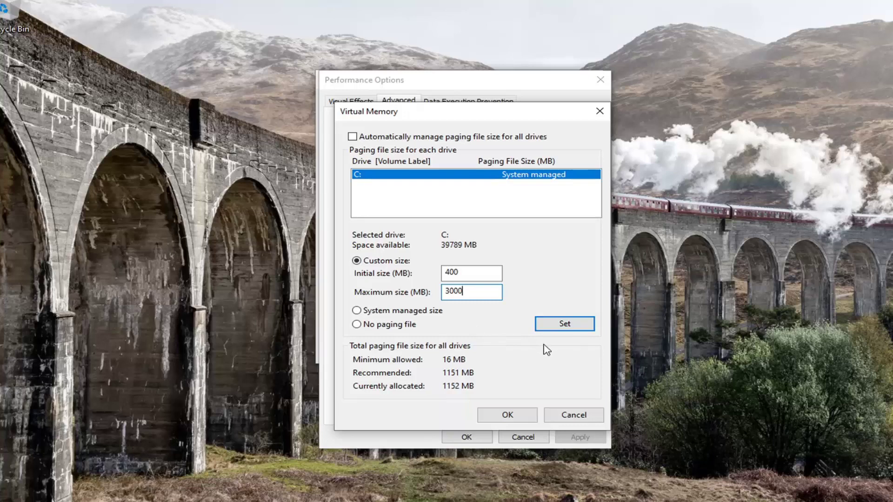
pyautogui.click(564, 324)
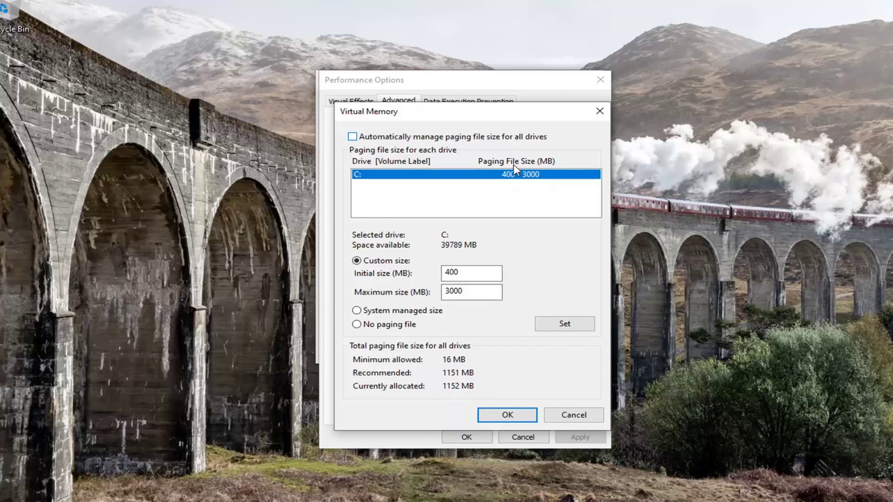
# Confirm the virtual memory changes, close the system dialogs and restart the computer immediately
pyautogui.click(498, 413)
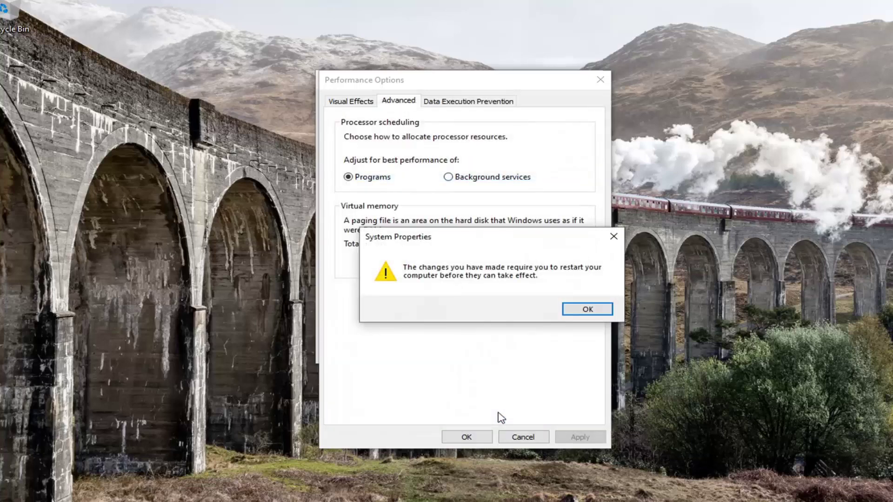
pyautogui.click(587, 309)
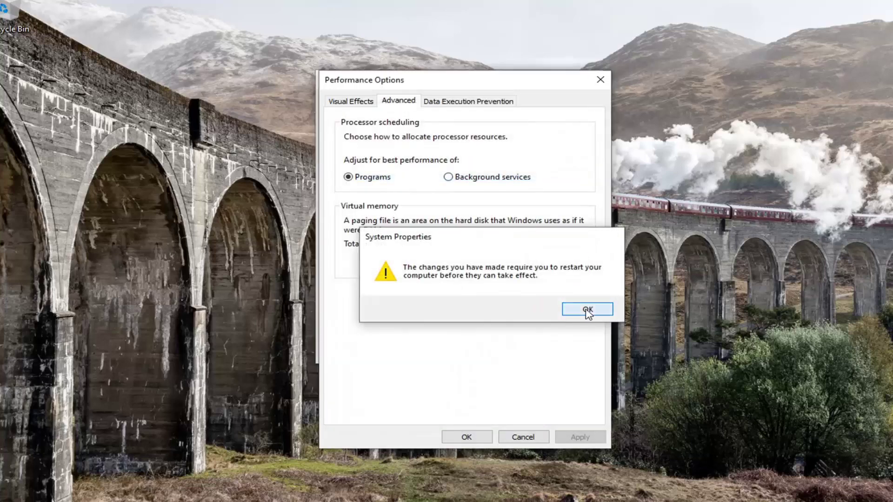
pyautogui.click(467, 437)
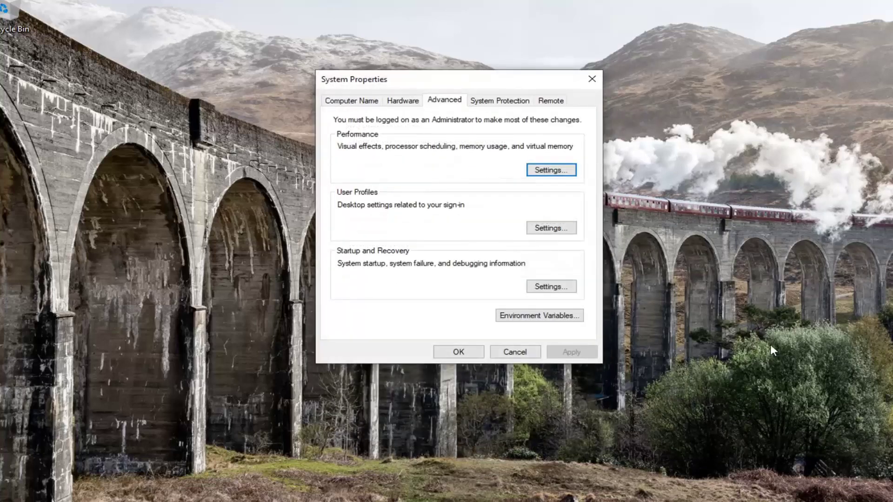
pyautogui.click(464, 355)
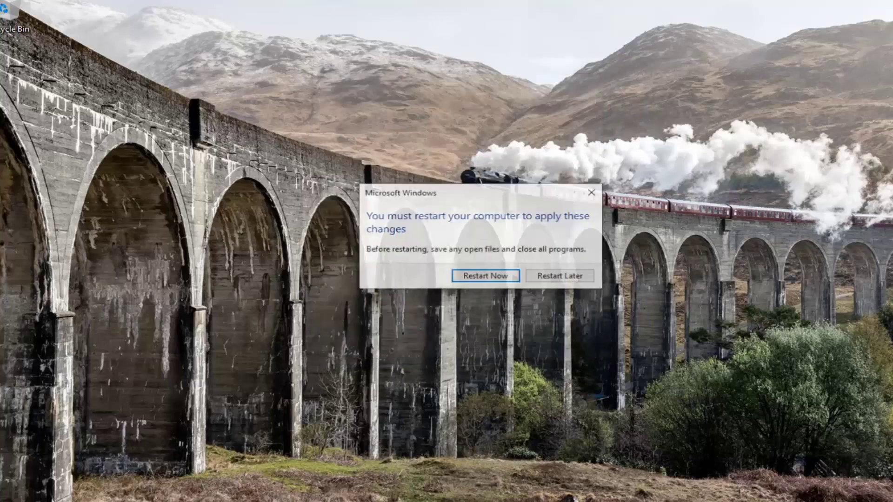
pyautogui.click(483, 278)
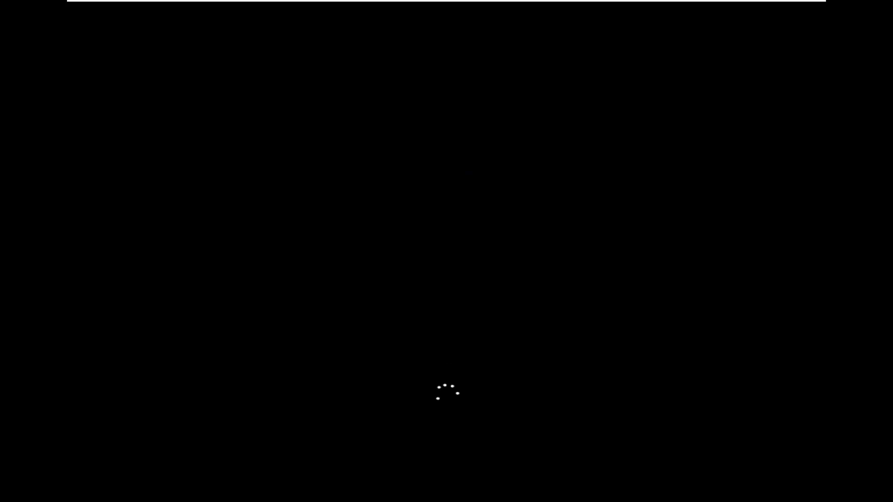
pyautogui.press('Return')
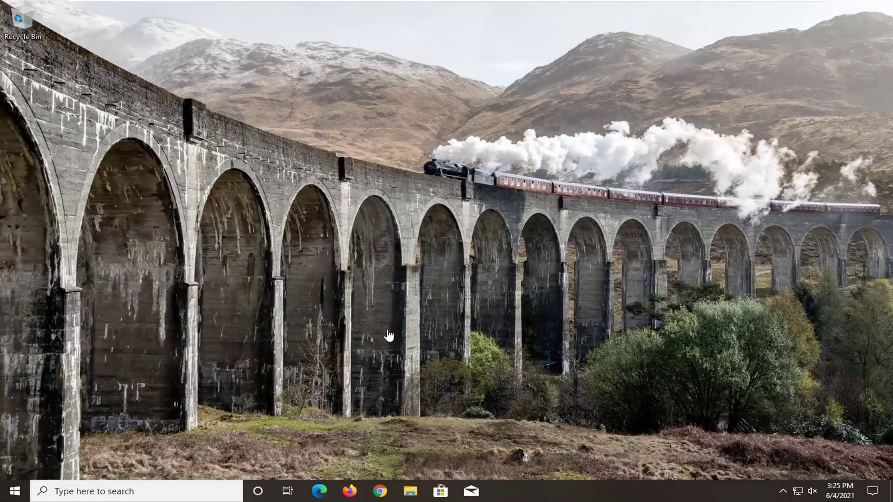
# Find and open Disk Cleanup for the C: drive
pyautogui.click(2, 498)
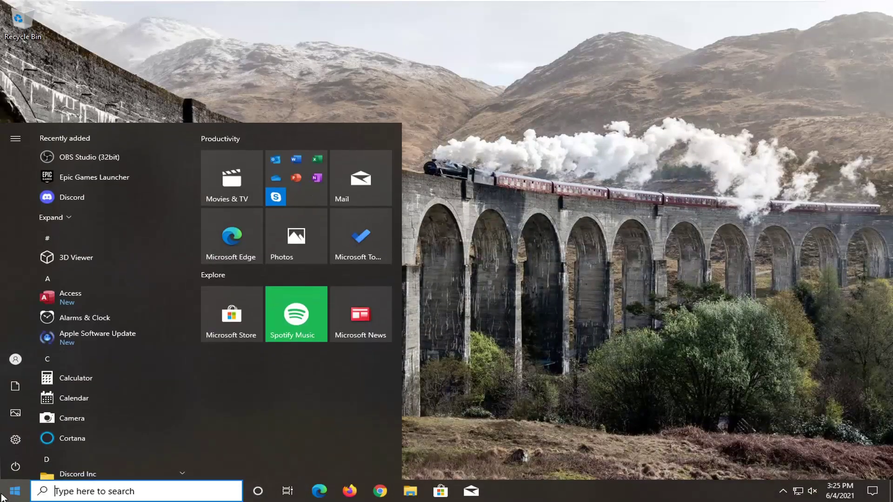
pyautogui.write('disk cleanup')
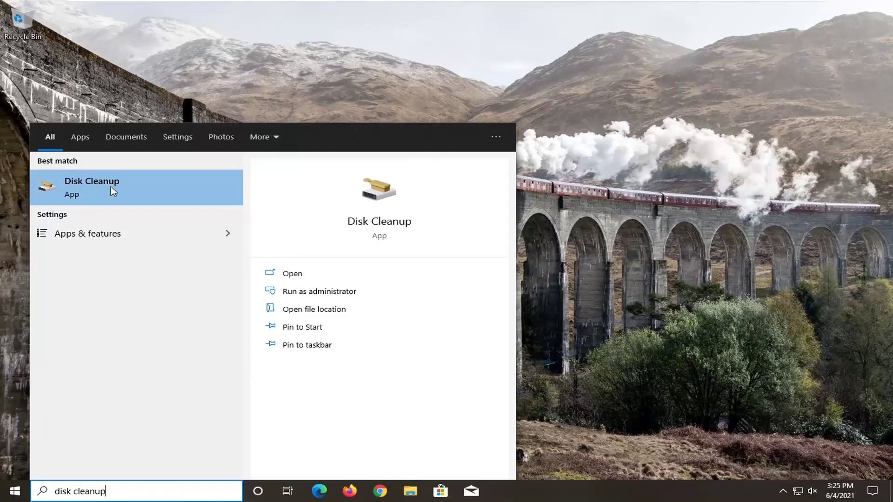
pyautogui.click(112, 186)
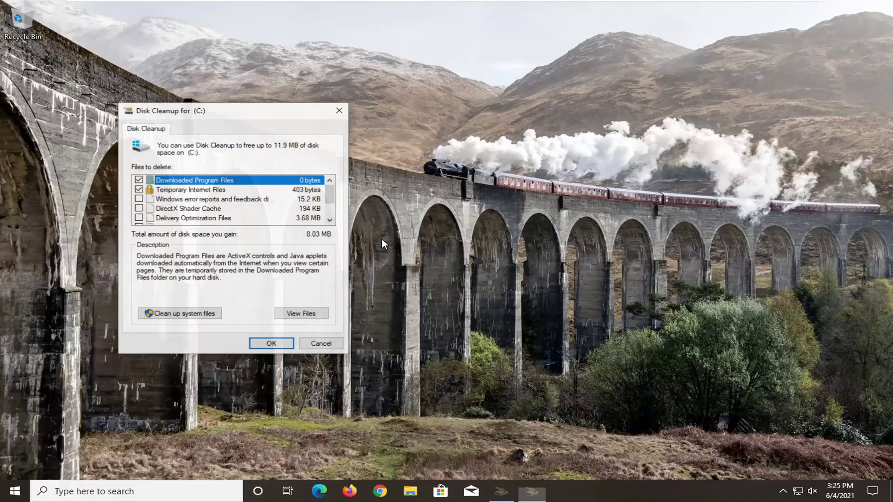
pyautogui.moveTo(214, 111); pyautogui.dragTo(450, 75)
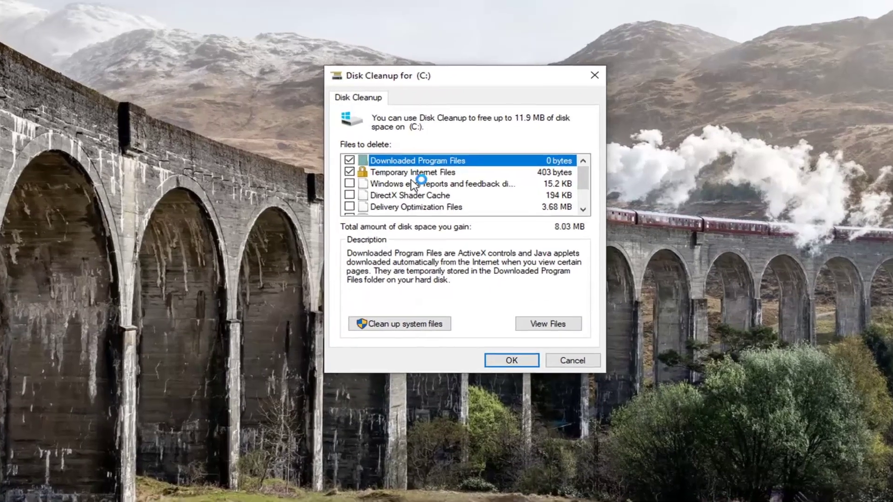
# Include Temporary files in the cleanup selection and permanently delete the selected files
pyautogui.click(412, 175)
pyautogui.scroll(-2, 396, 198)
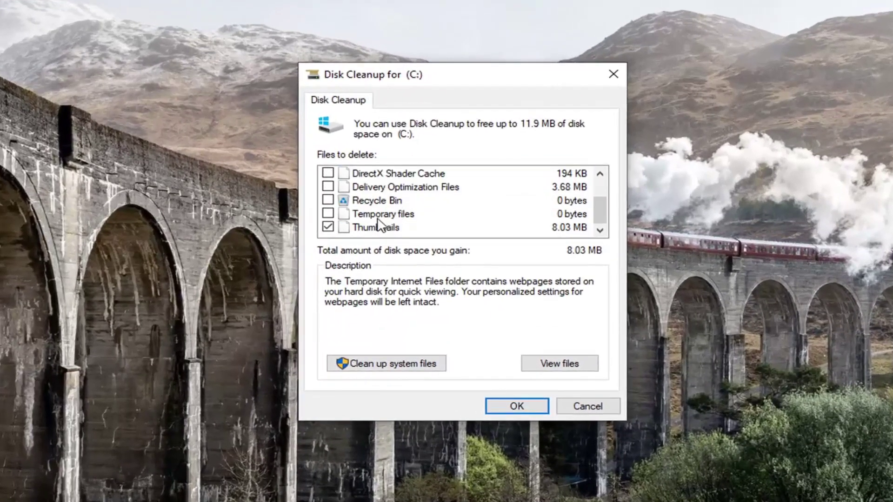
pyautogui.click(383, 215)
pyautogui.click(328, 213)
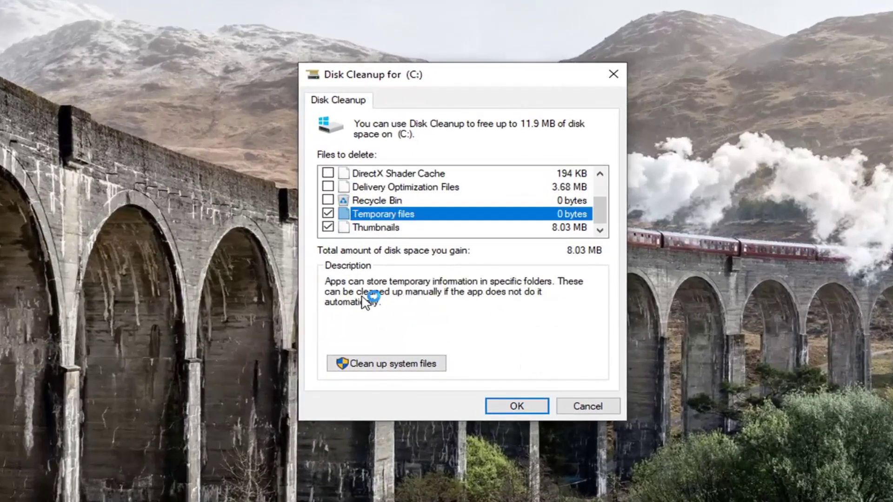
pyautogui.click(514, 407)
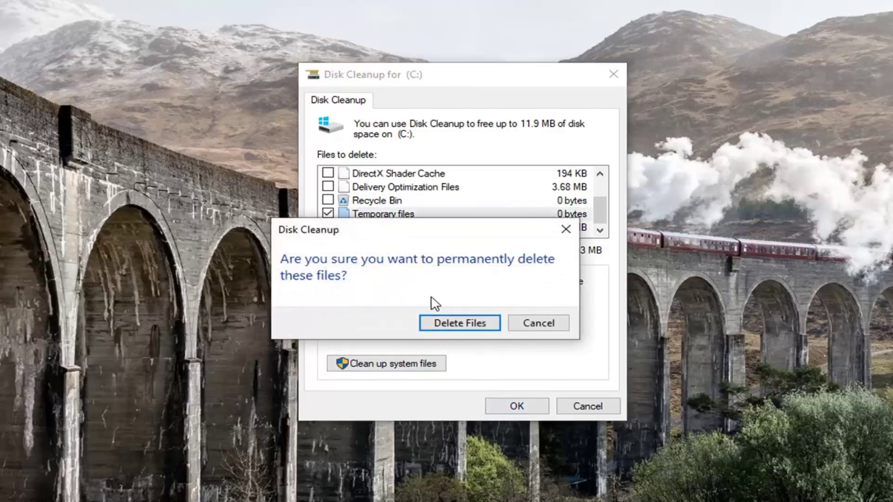
pyautogui.click(459, 323)
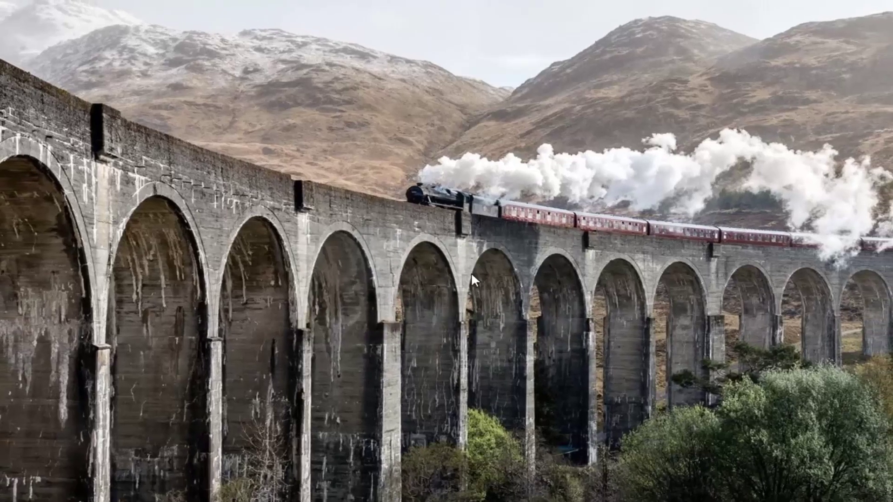
# Open Command Prompt as administrator and allow it to make changes to the device
pyautogui.click(4, 496)
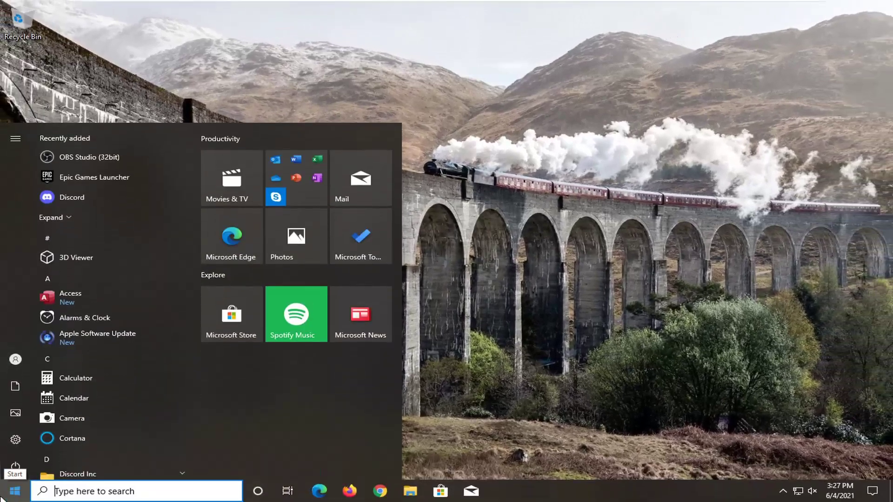
pyautogui.write('cmd')
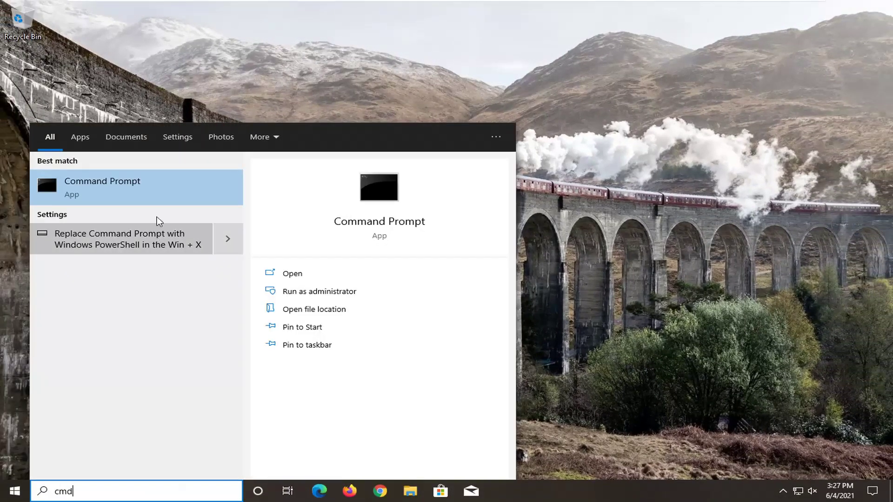
pyautogui.rightClick(120, 187)
pyautogui.click(179, 199)
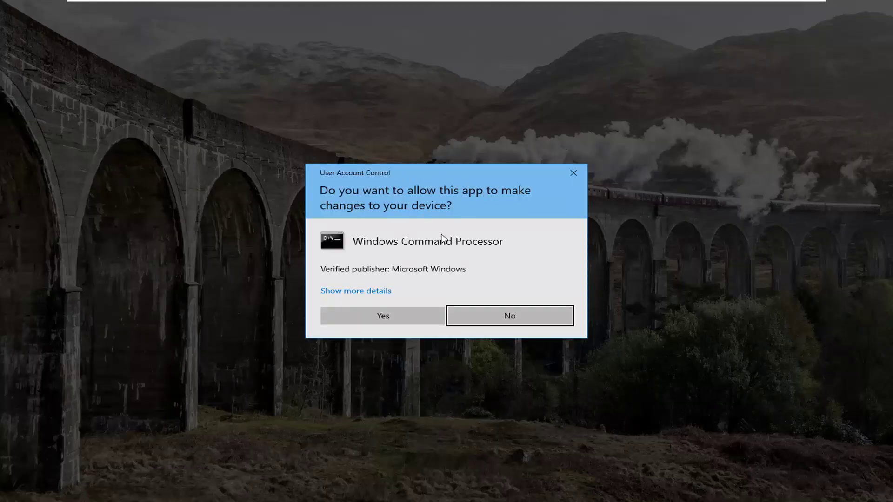
pyautogui.click(390, 311)
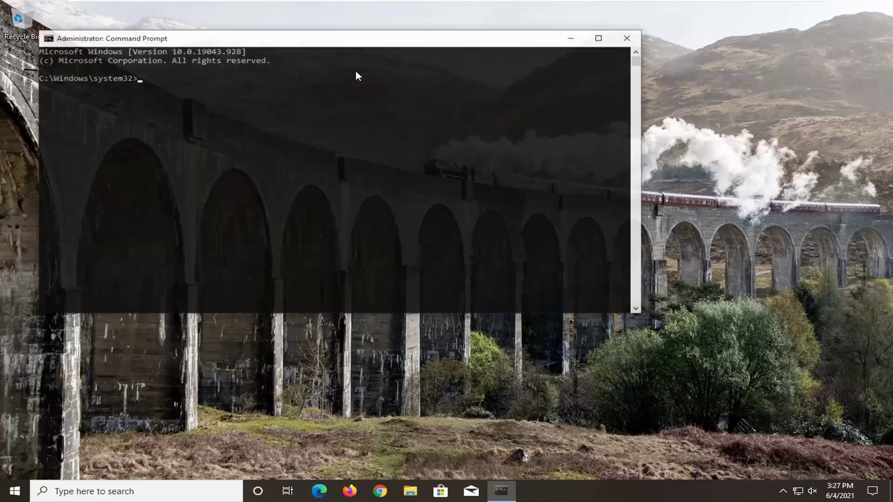
# Run the system file scan with the command sfc /scannow
pyautogui.moveTo(342, 40); pyautogui.dragTo(399, 66)
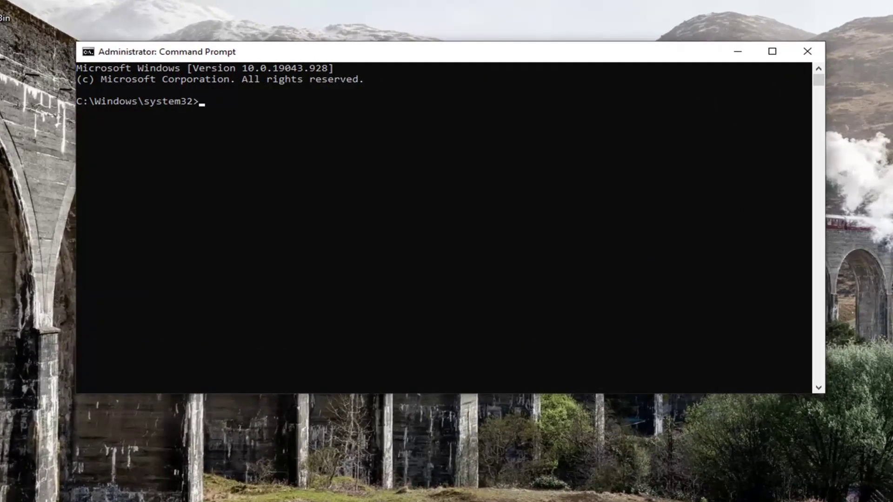
pyautogui.write('sfc /scannow')
pyautogui.press('Return')
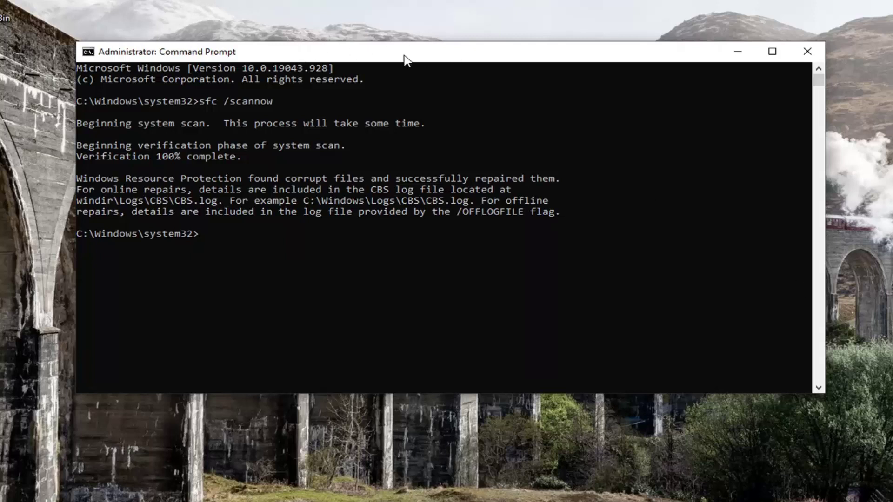
# Paste and run the image repair command dism.exe /Online /Cleanup-image /Restorehealth
pyautogui.rightClick(419, 54)
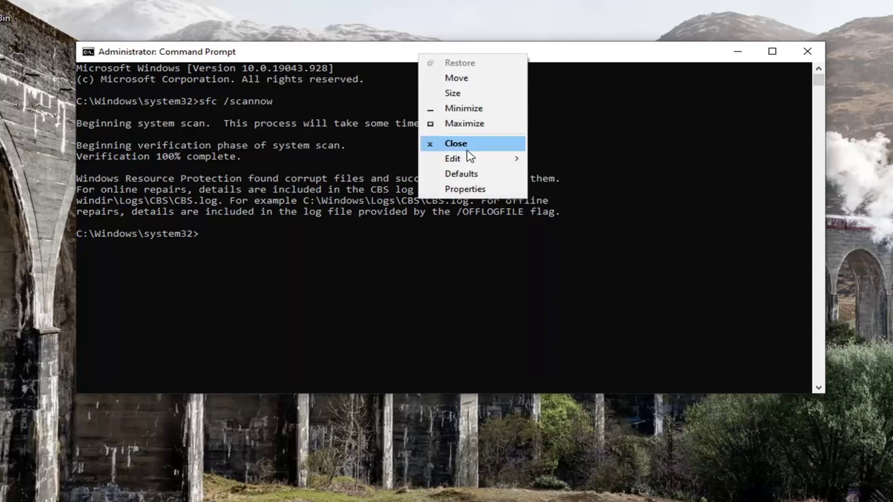
pyautogui.moveTo(468, 163)
pyautogui.click(561, 189)
pyautogui.press('Return')
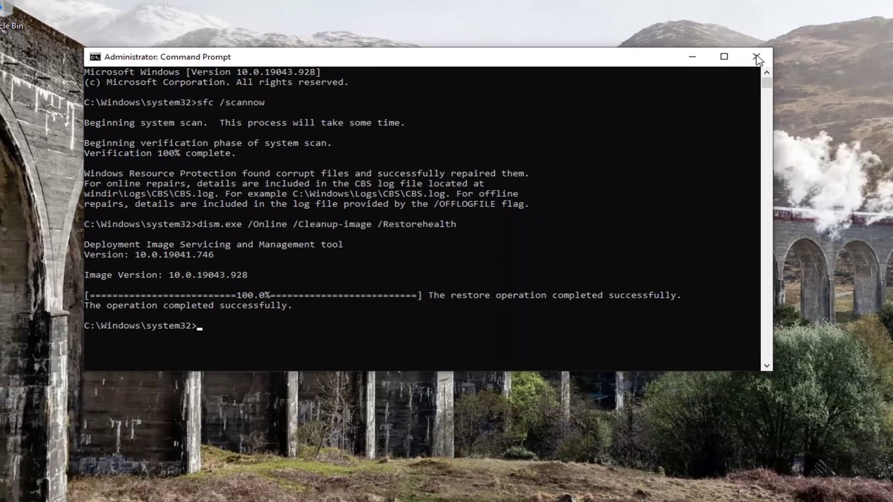
# Close Command Prompt and restart the computer
pyautogui.click(808, 51)
pyautogui.rightClick(13, 494)
pyautogui.moveTo(21, 465)
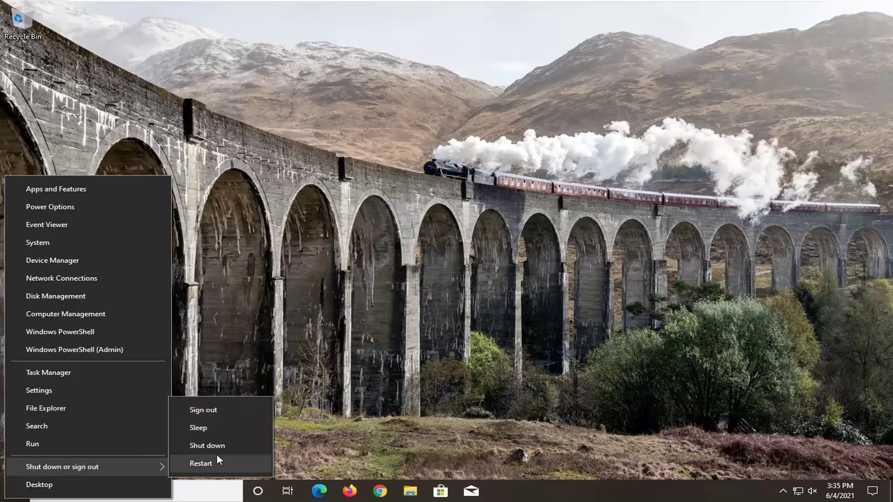
pyautogui.click(215, 461)
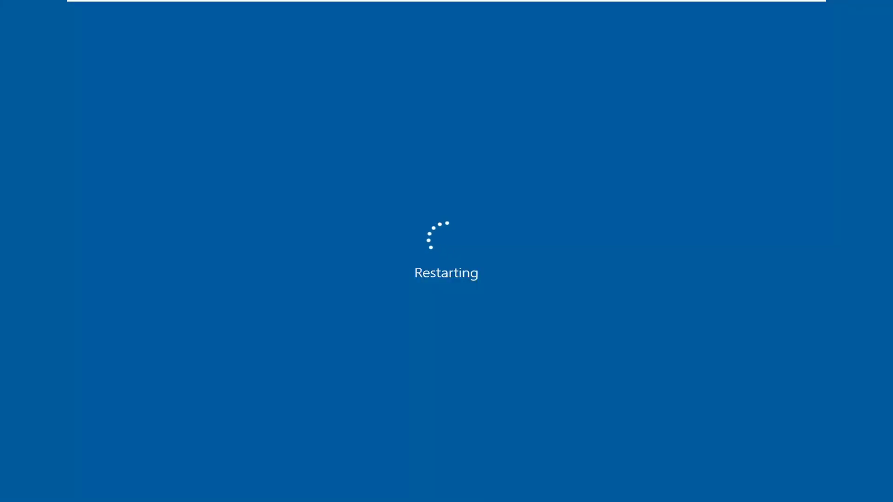